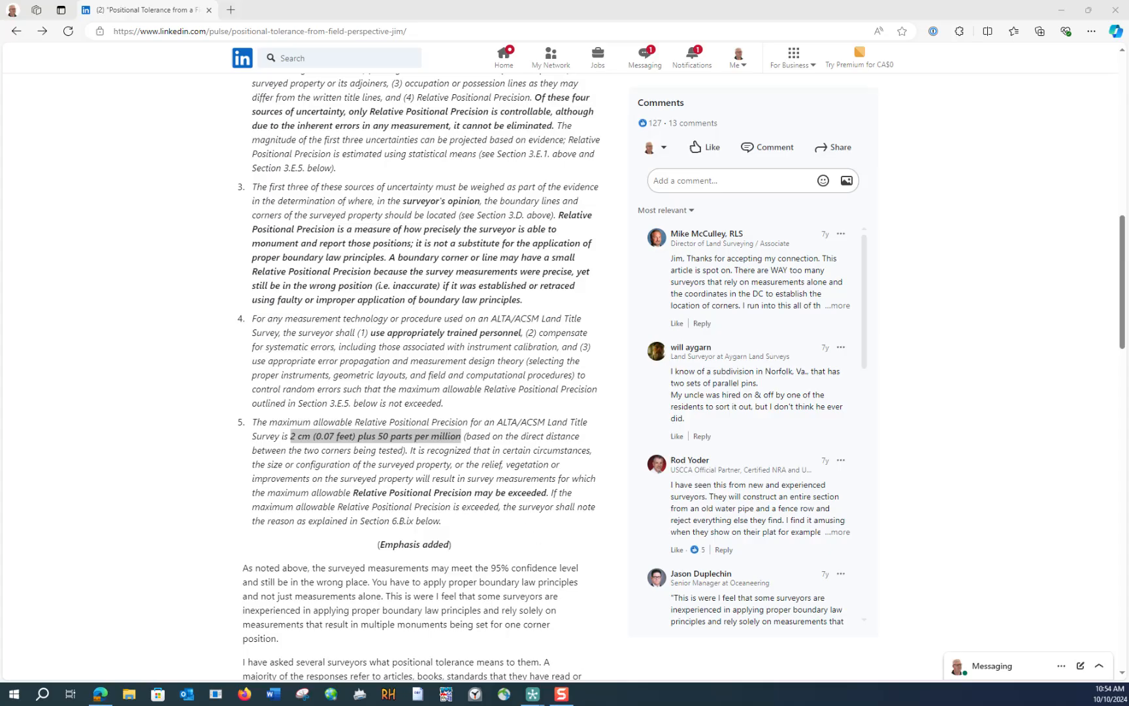
- Switch to STAR*NET and set the network plot to show relative ellipses with an ellipse exaggeration of 1000
mouse_move(533, 694)
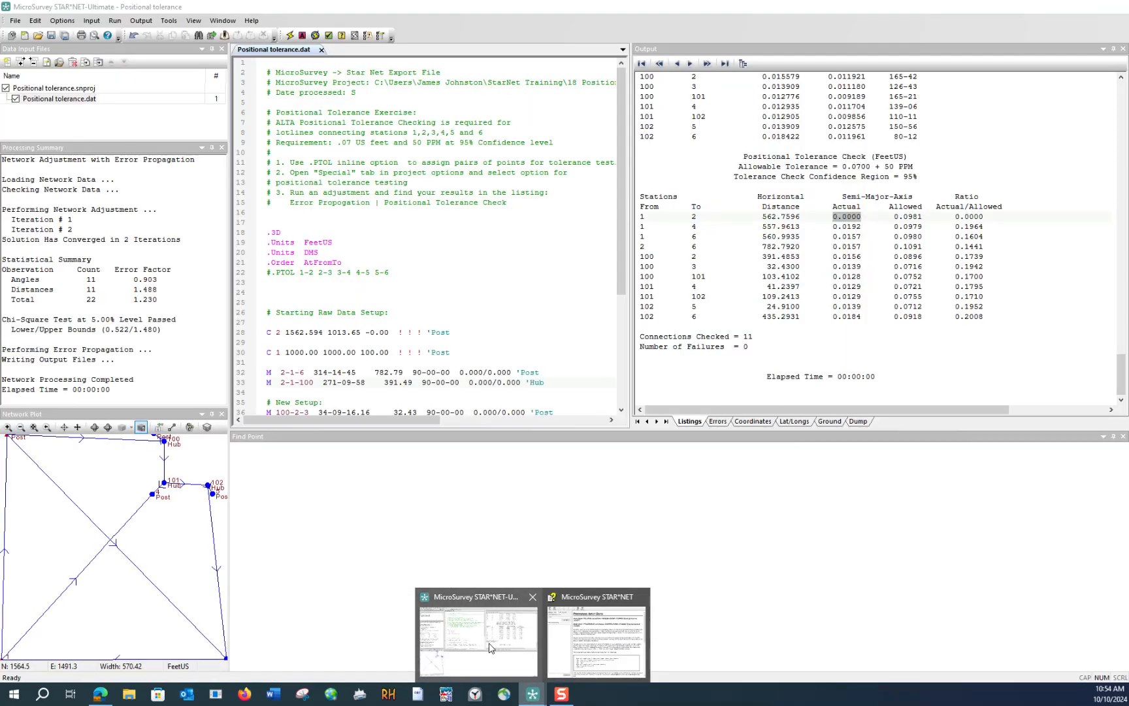
left_click(489, 647)
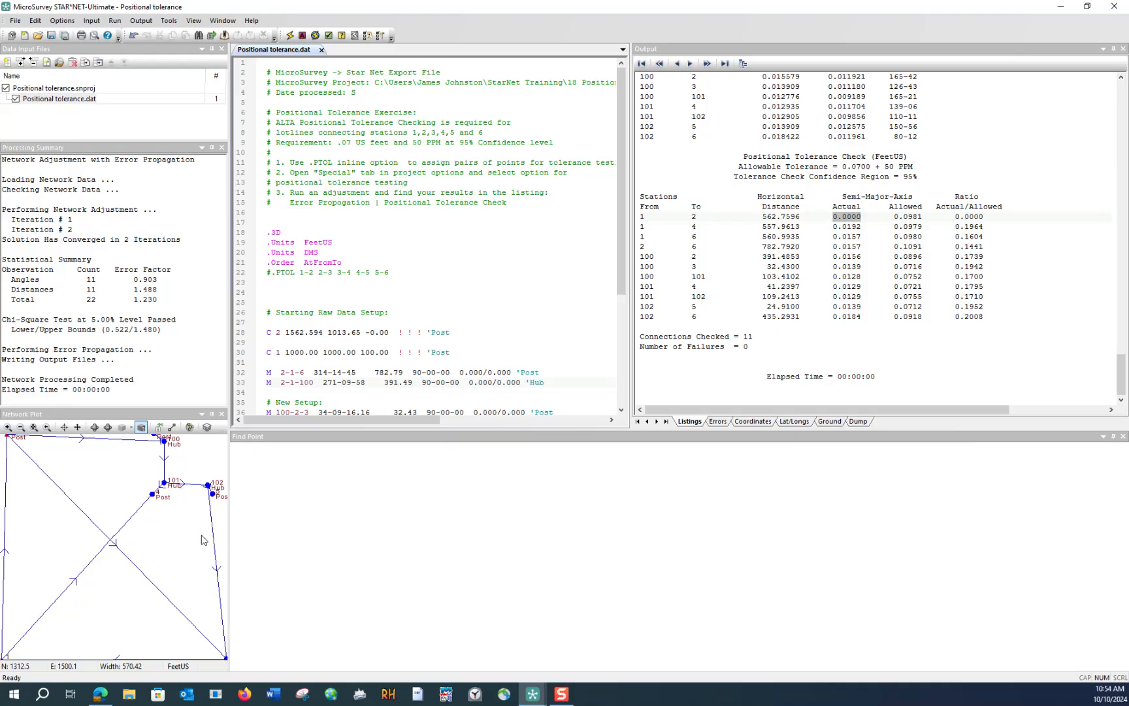
left_click(189, 426)
left_click(454, 370)
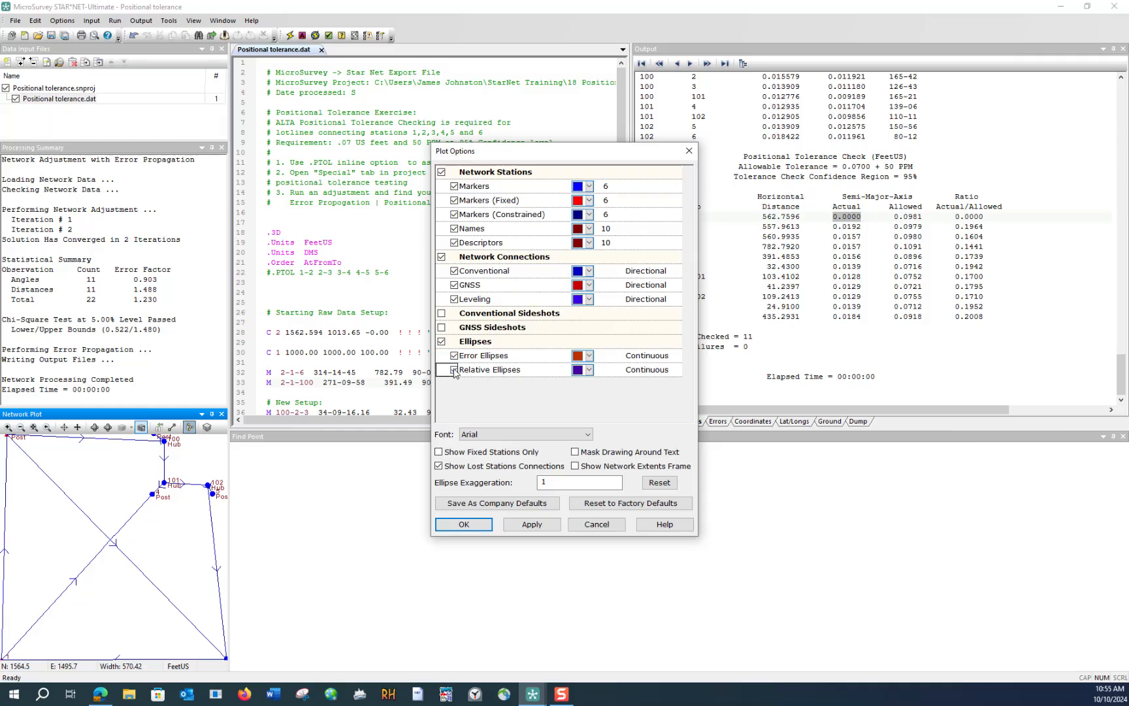
left_click(551, 482)
type("000")
left_click(524, 525)
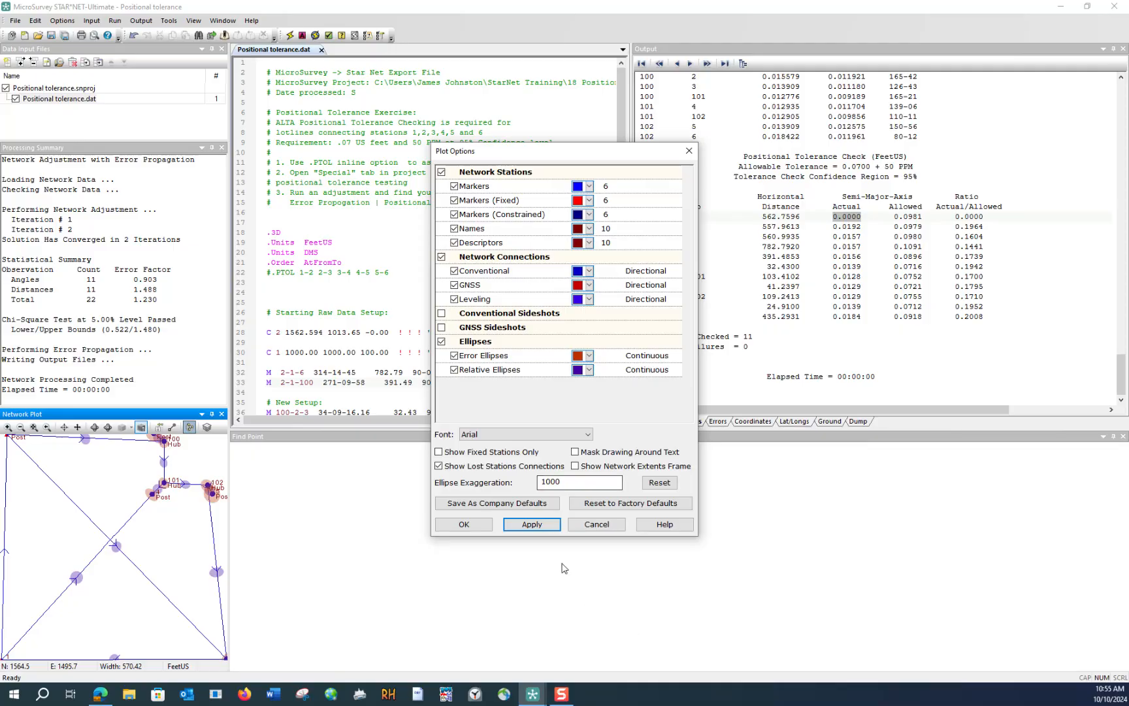
left_click(464, 525)
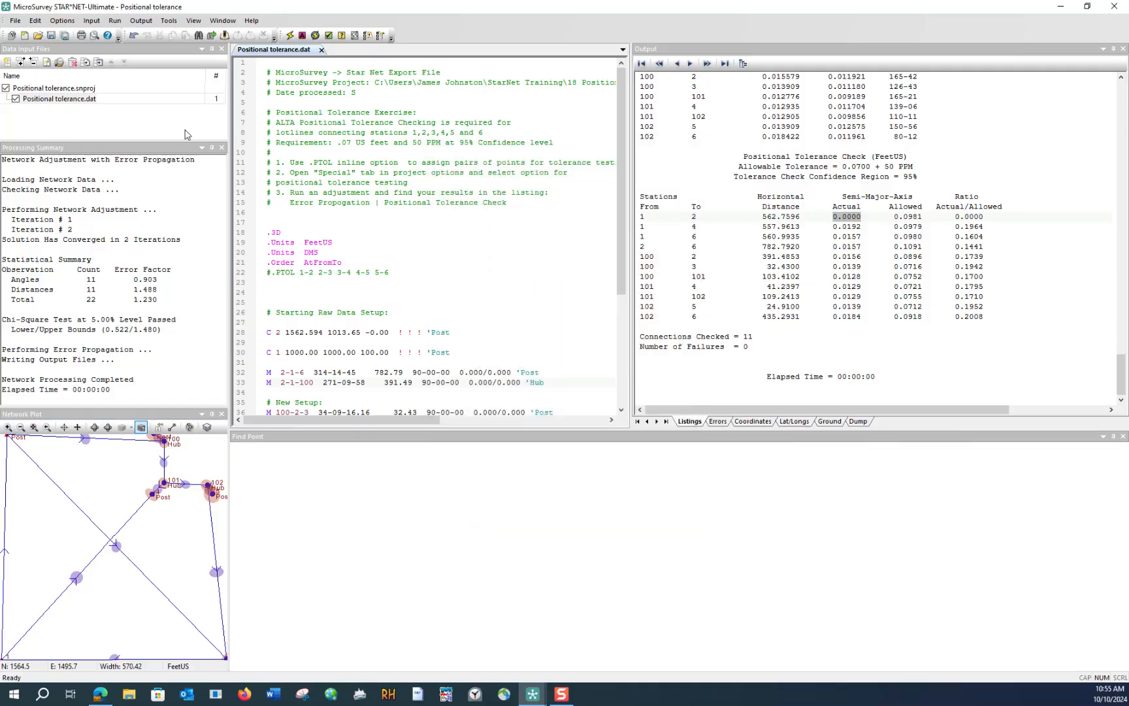
- Review the project's special options for positional tolerance checking, keeping the check on specified connections enabled
left_click(63, 21)
left_click(76, 33)
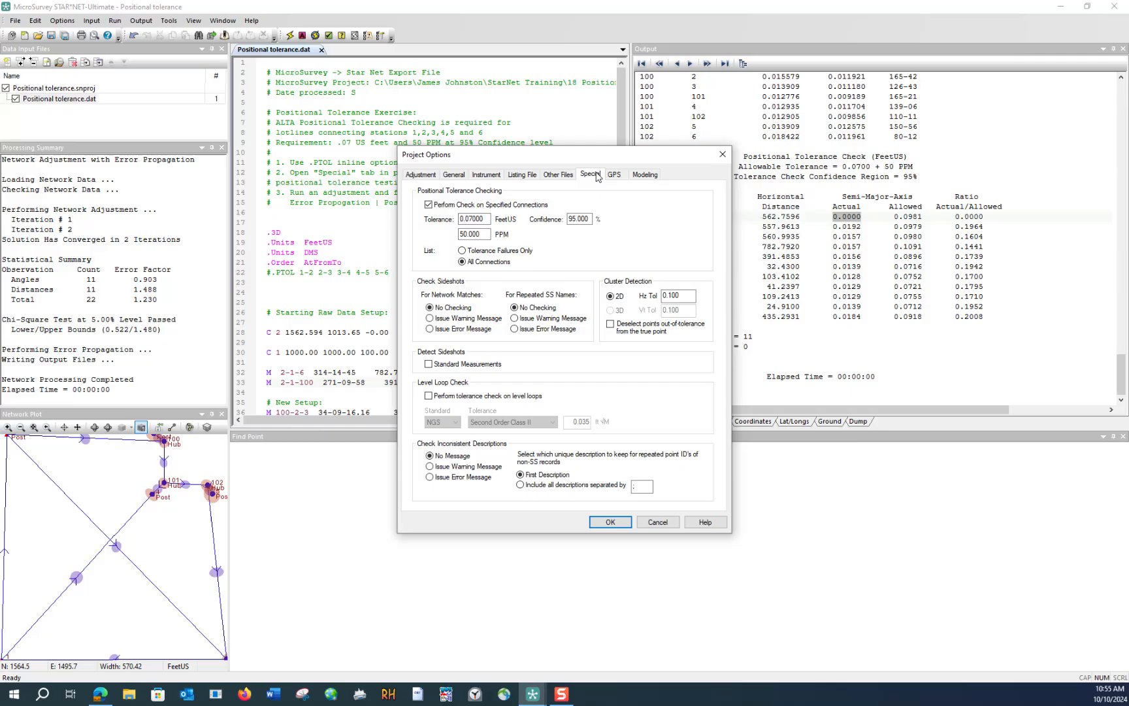
left_click(429, 206)
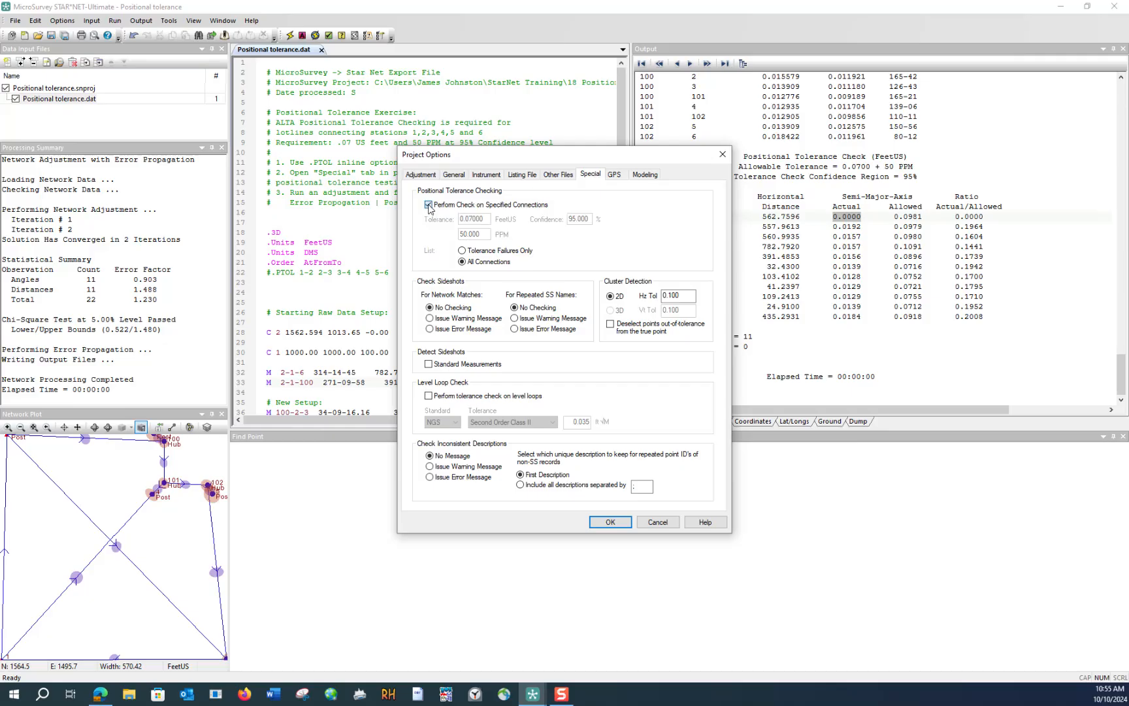
left_click(429, 205)
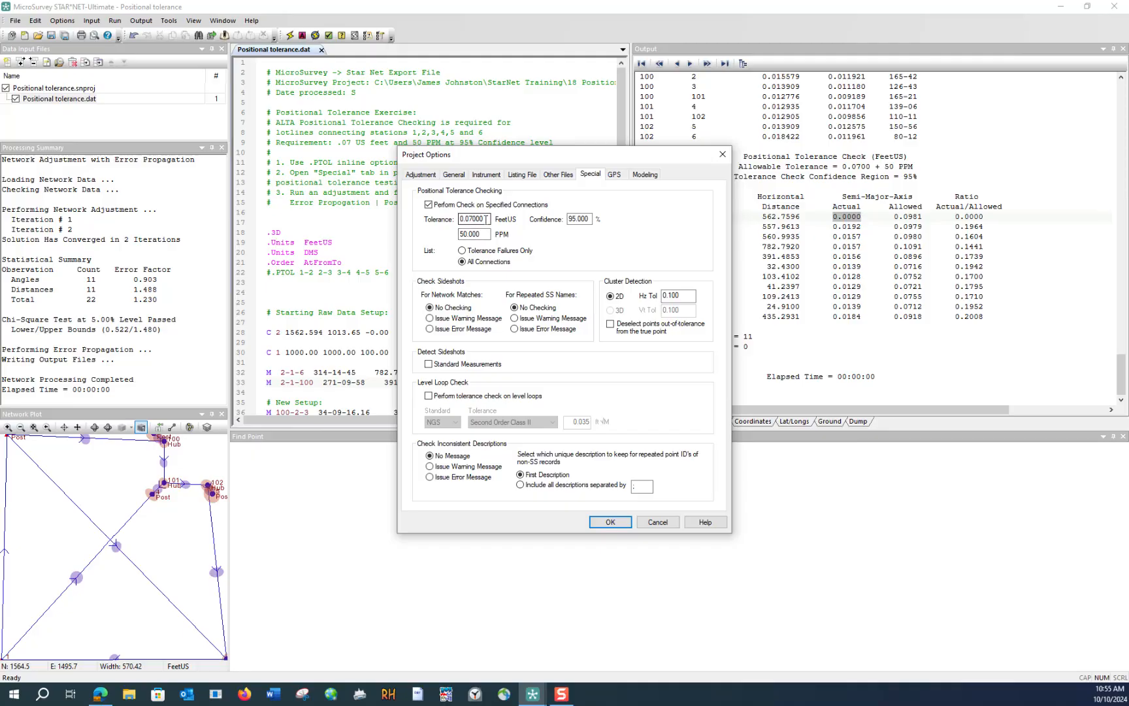
double_click(457, 235)
left_click(609, 522)
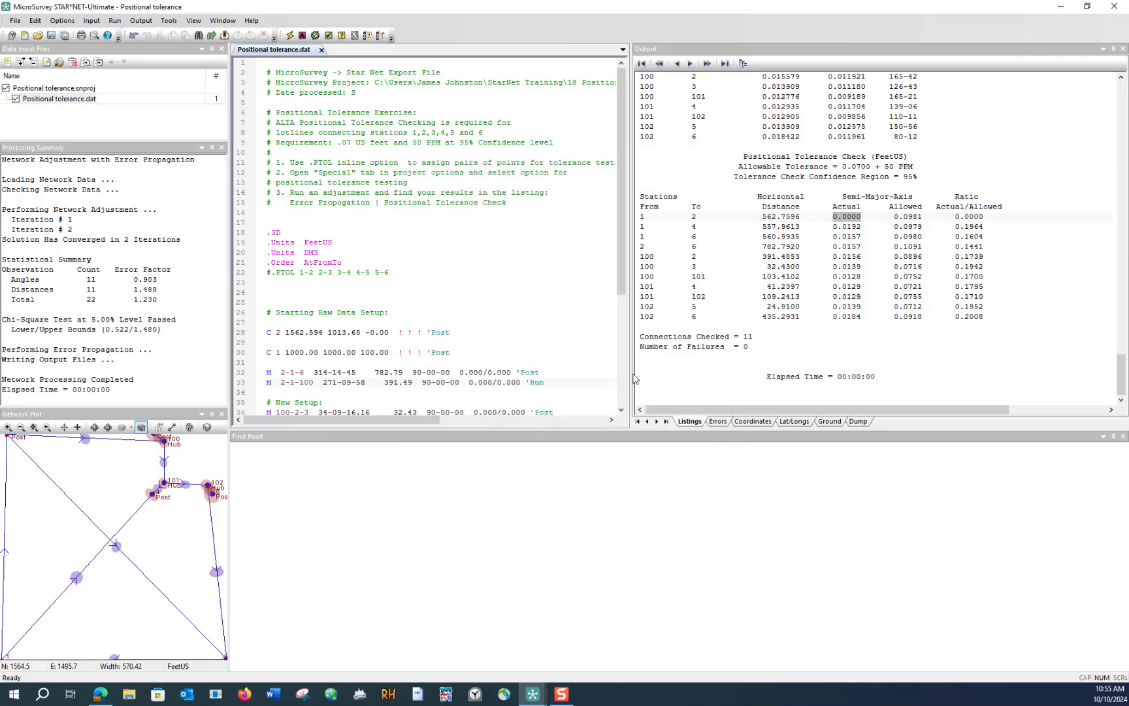
- Run the network adjustment and go to the Positional Tolerance Check section under Error Propagation in the listing
left_click(290, 35)
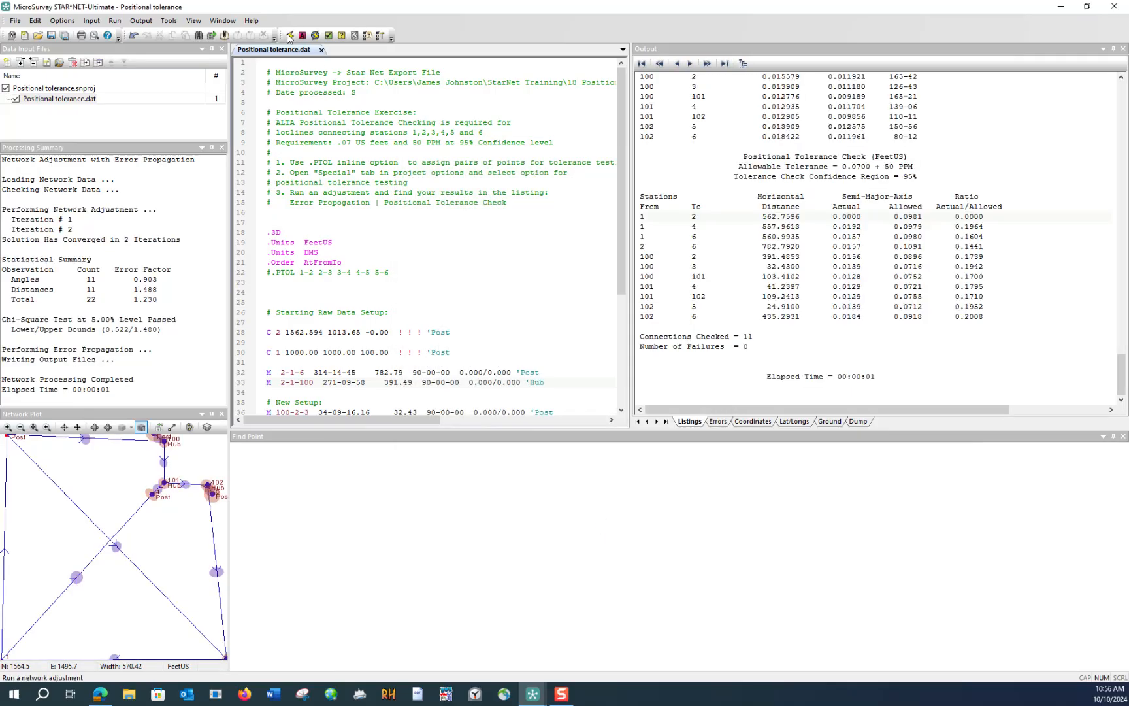
left_click(744, 67)
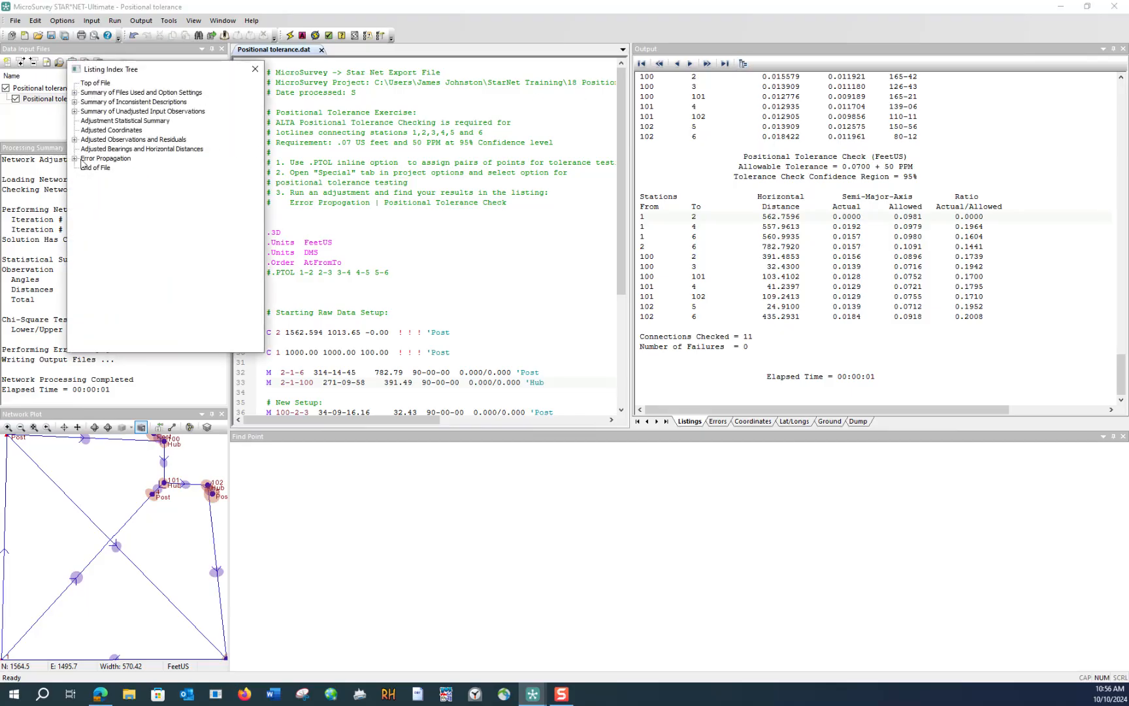
left_click(74, 159)
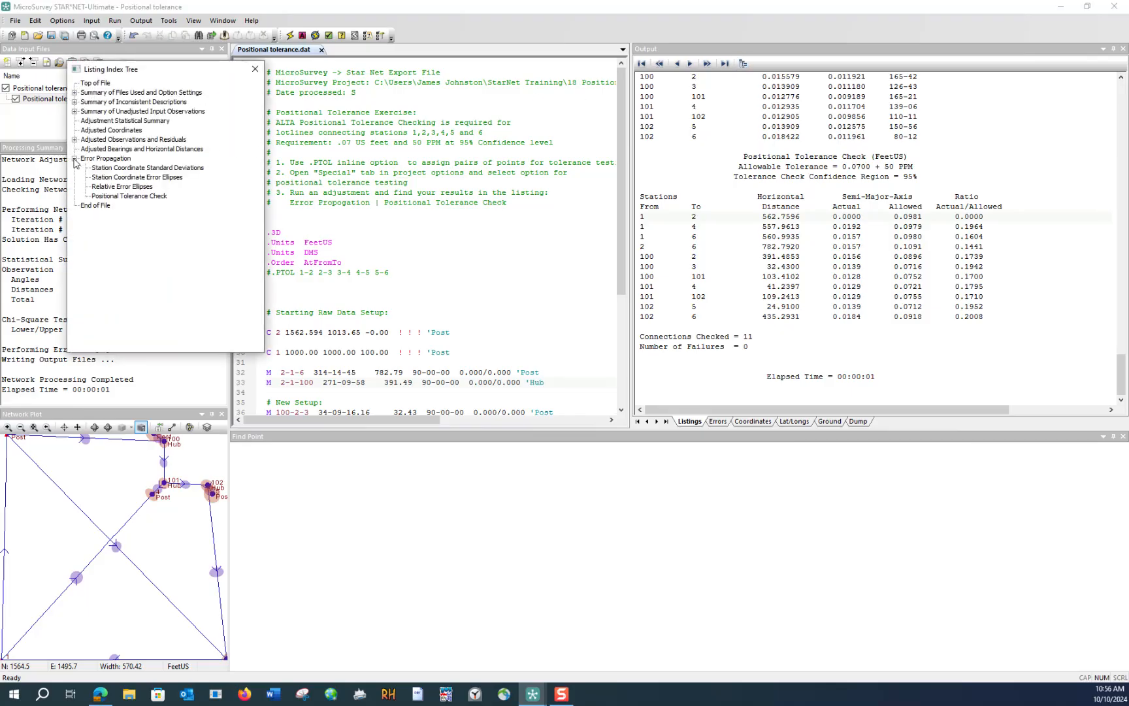
left_click(120, 196)
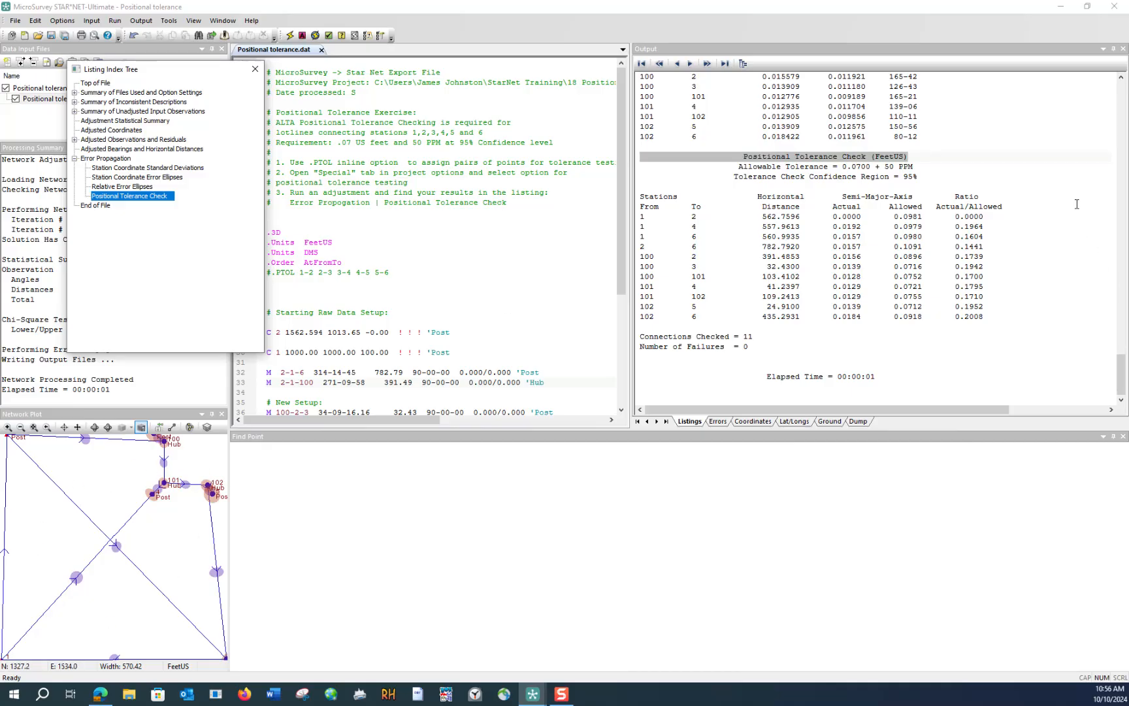
- Examine the allowed and actual semi-major axes, the ratios and the failure summary in the tolerance check, then close the listing index
left_click_drag(924, 217, 895, 220)
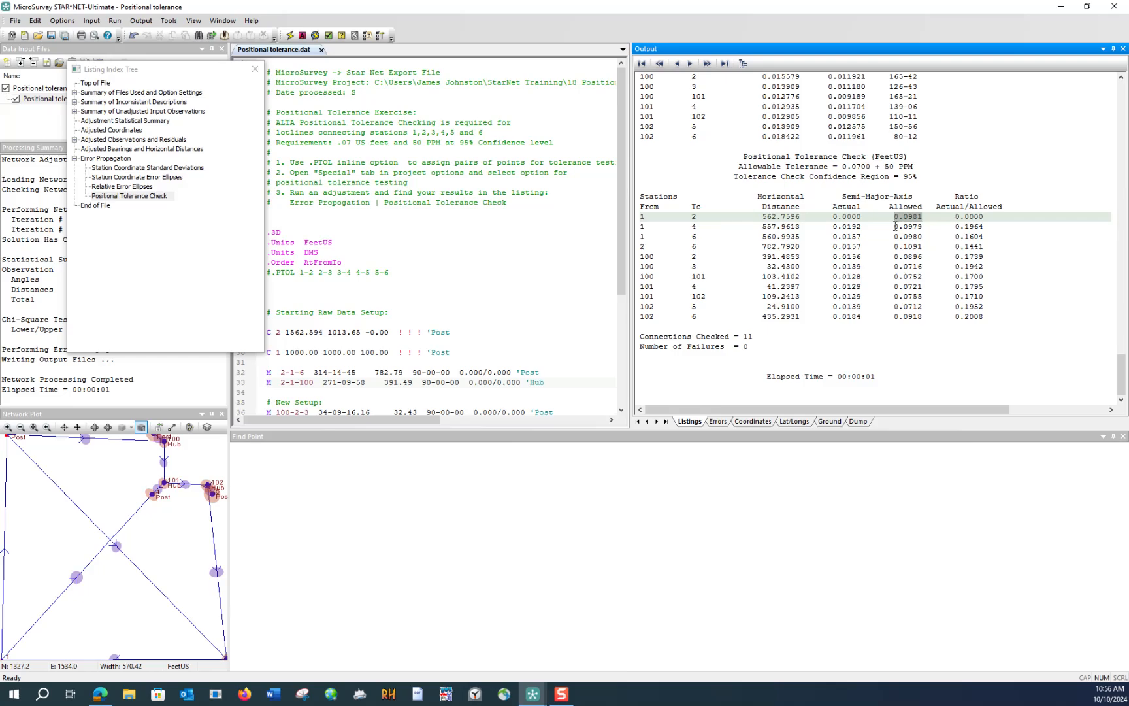
left_click_drag(861, 216, 834, 216)
left_click_drag(984, 216, 955, 217)
left_click(974, 316)
key("Up")
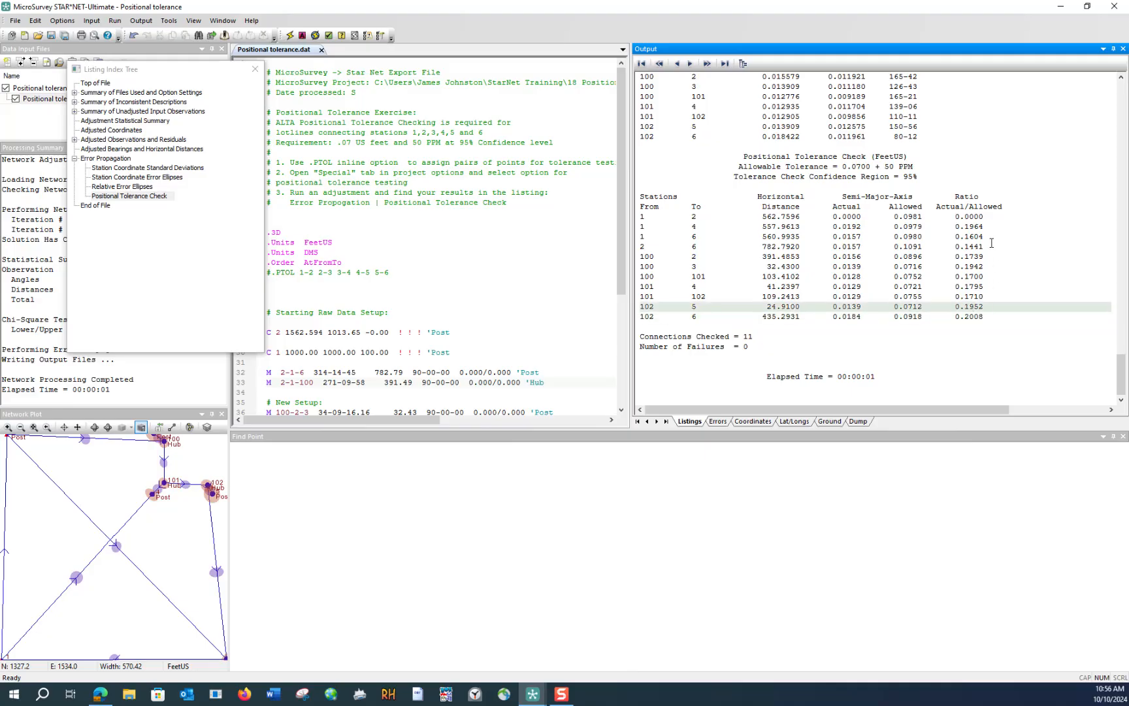
left_click_drag(754, 347, 640, 337)
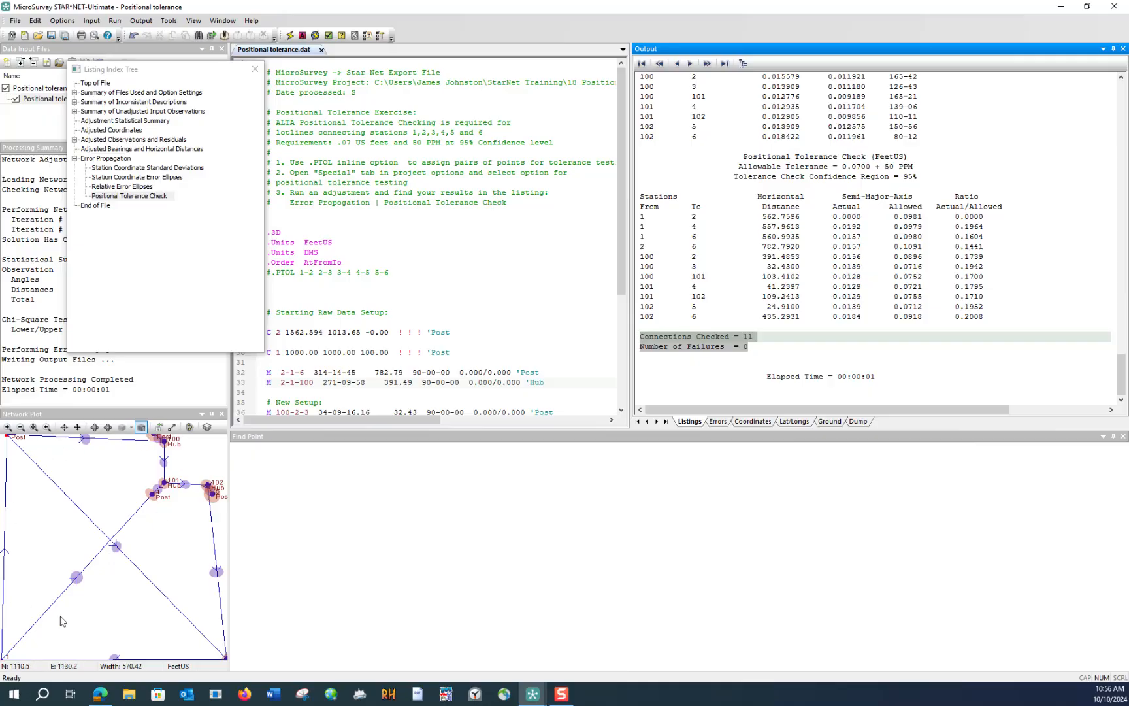
left_click(257, 71)
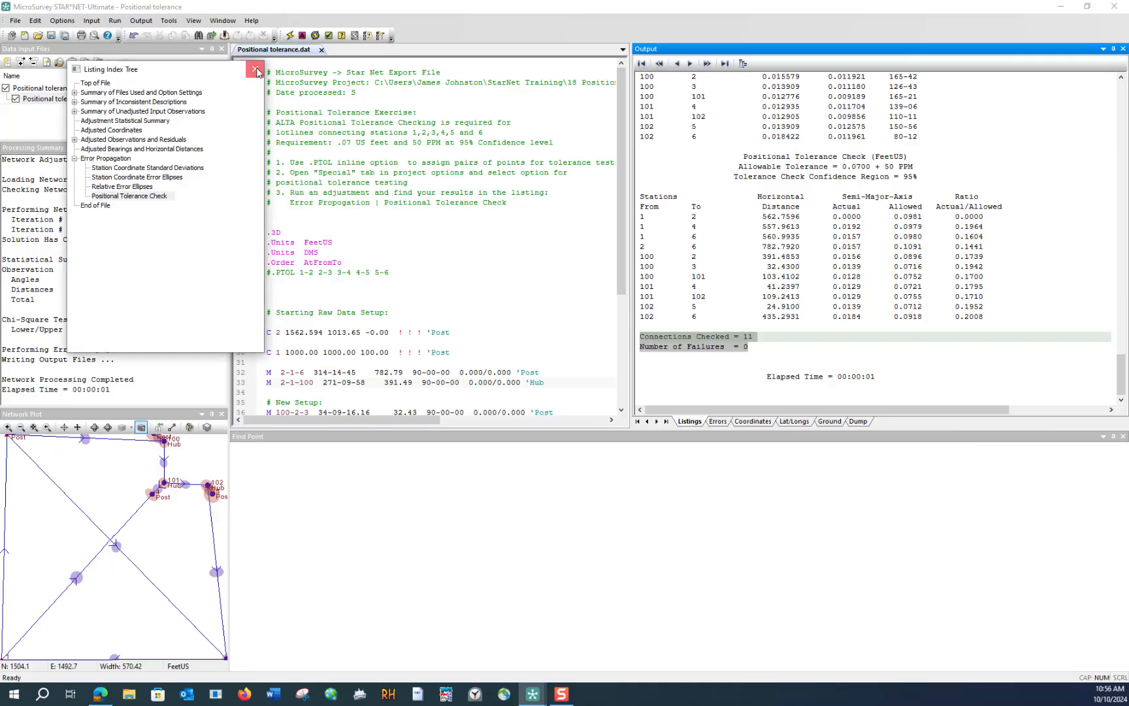
- Uncomment the .PTOL line in the data file so only connections 1-2, 2-3, 3-4, 4-5 and 5-6 are tested
left_click(283, 273)
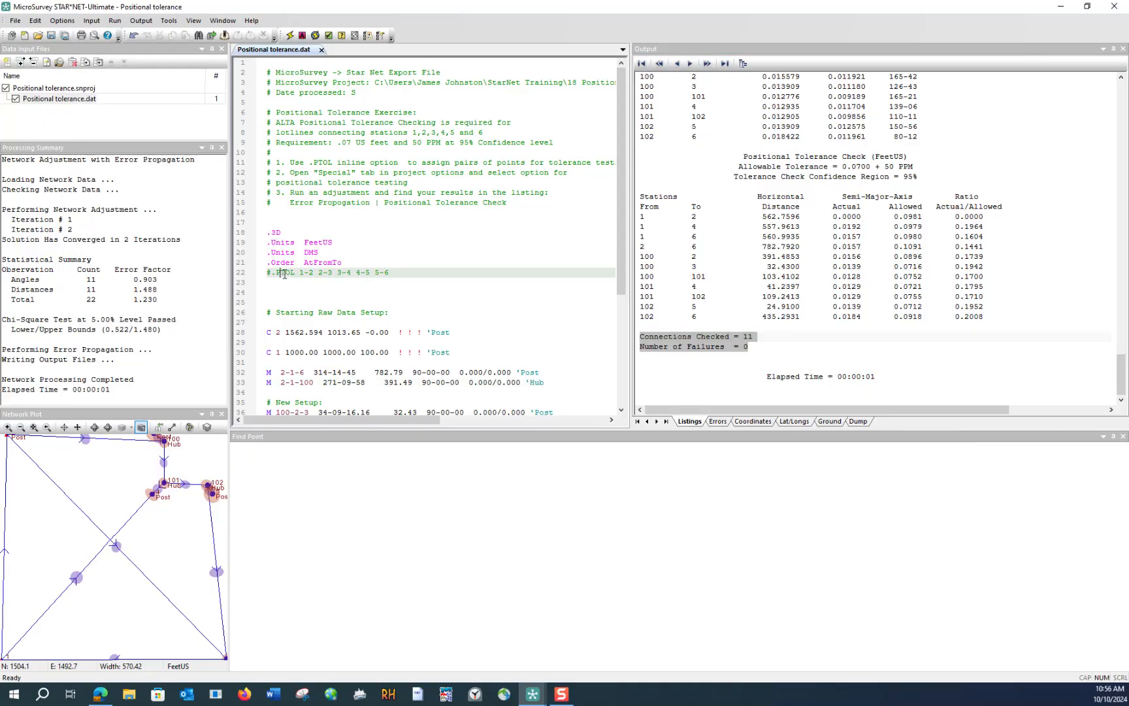
mouse_move(283, 274)
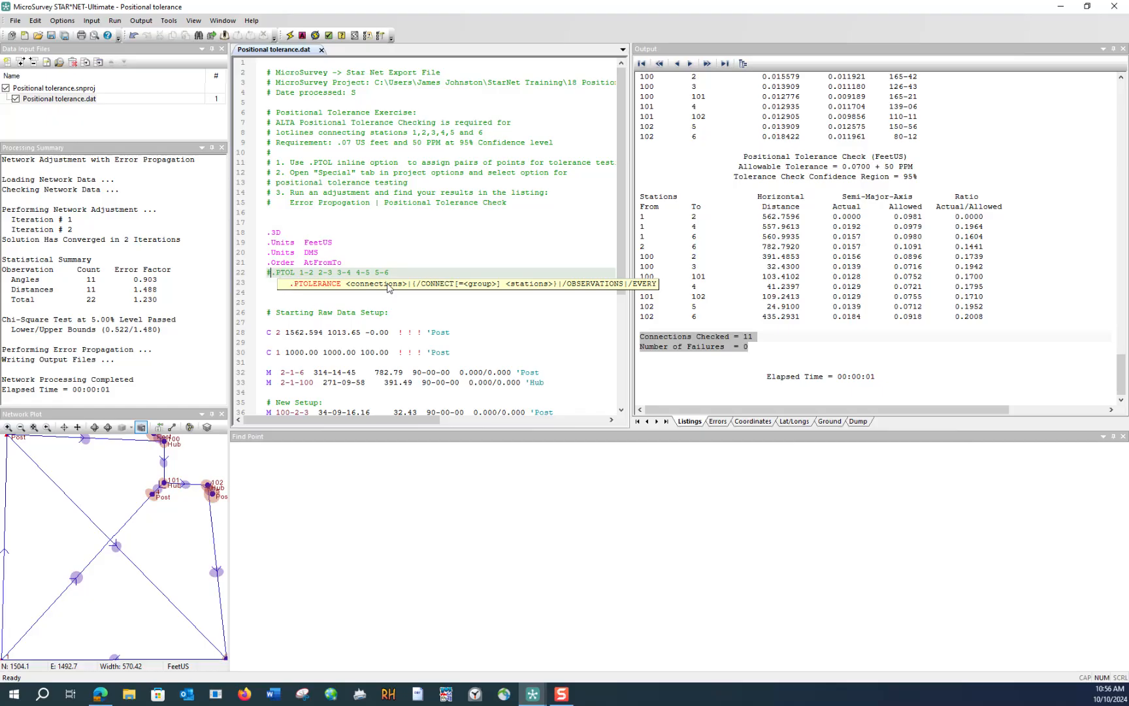
key("BackSpace")
left_click(381, 253)
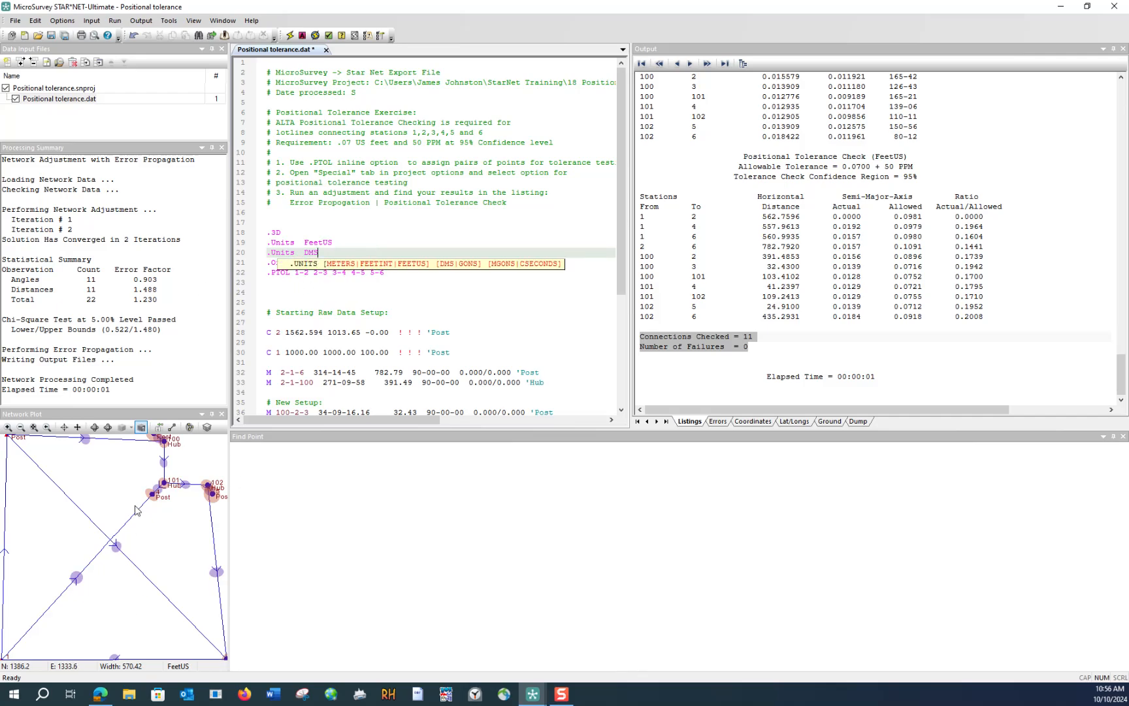
left_click(298, 294)
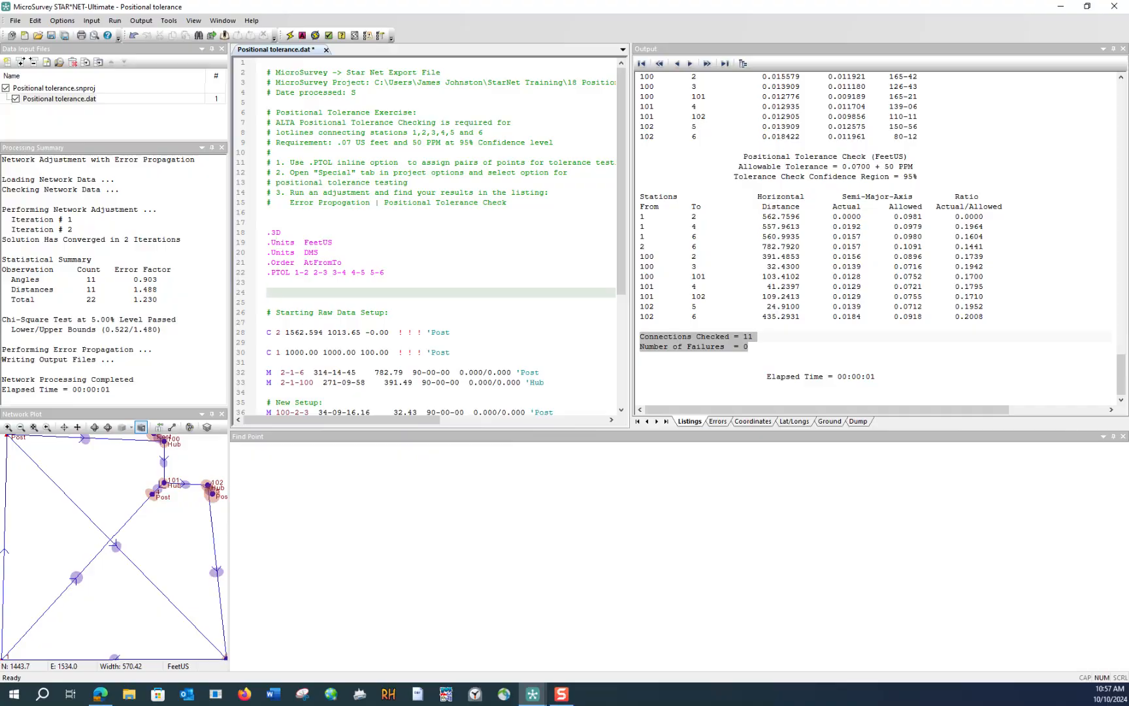
- Consult the help topic on the .RELATIVE and .PTOLERANCE inline options, then put the help window away
left_click_drag(0, 134, 563, 98)
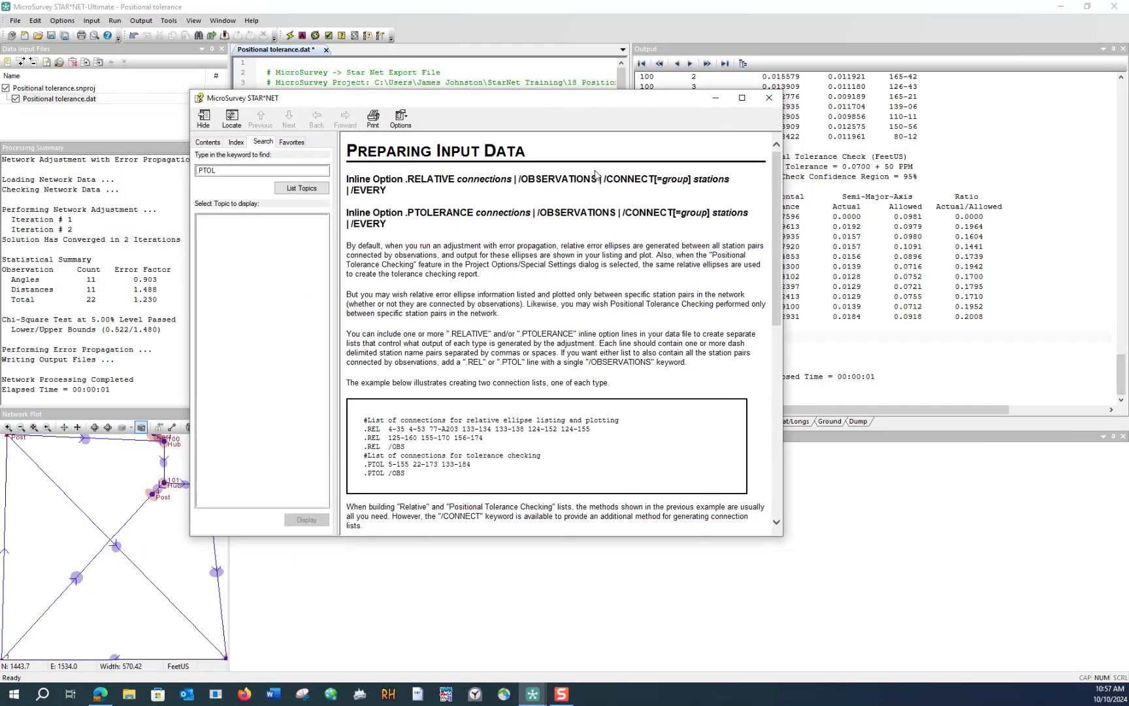
left_click_drag(778, 211, 769, 167)
left_click_drag(641, 104, 0, 103)
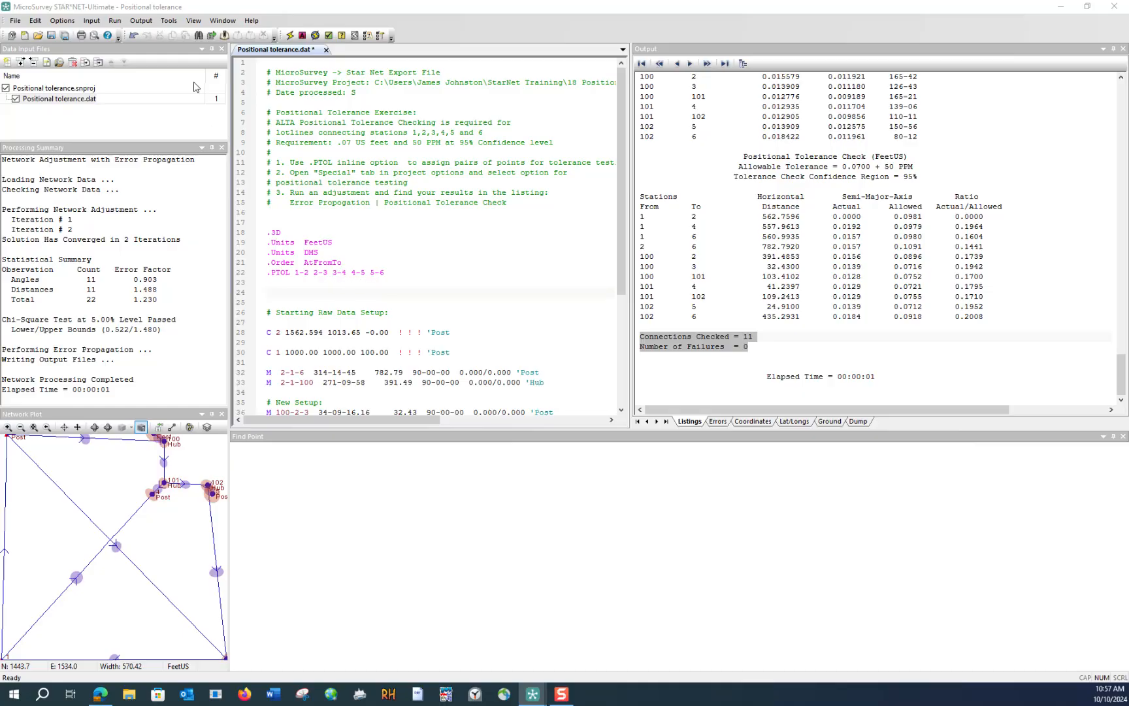
- Rerun the network adjustment, saving the changes to the Positional tolerance.dat file
left_click(290, 35)
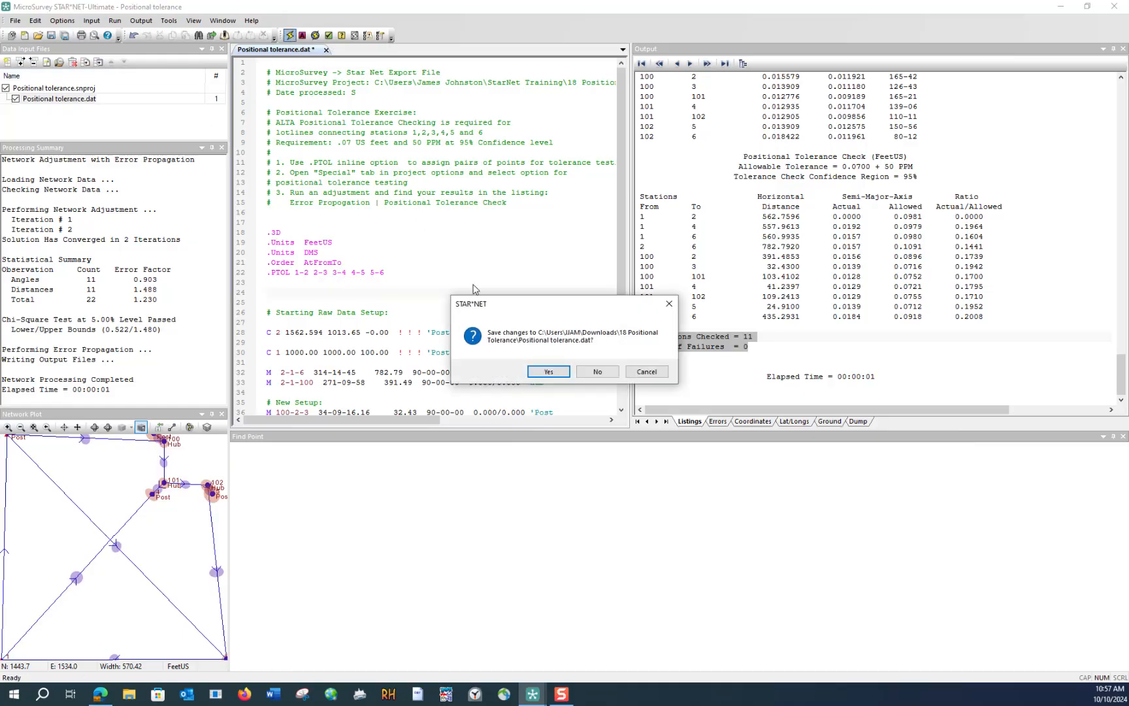
left_click(548, 368)
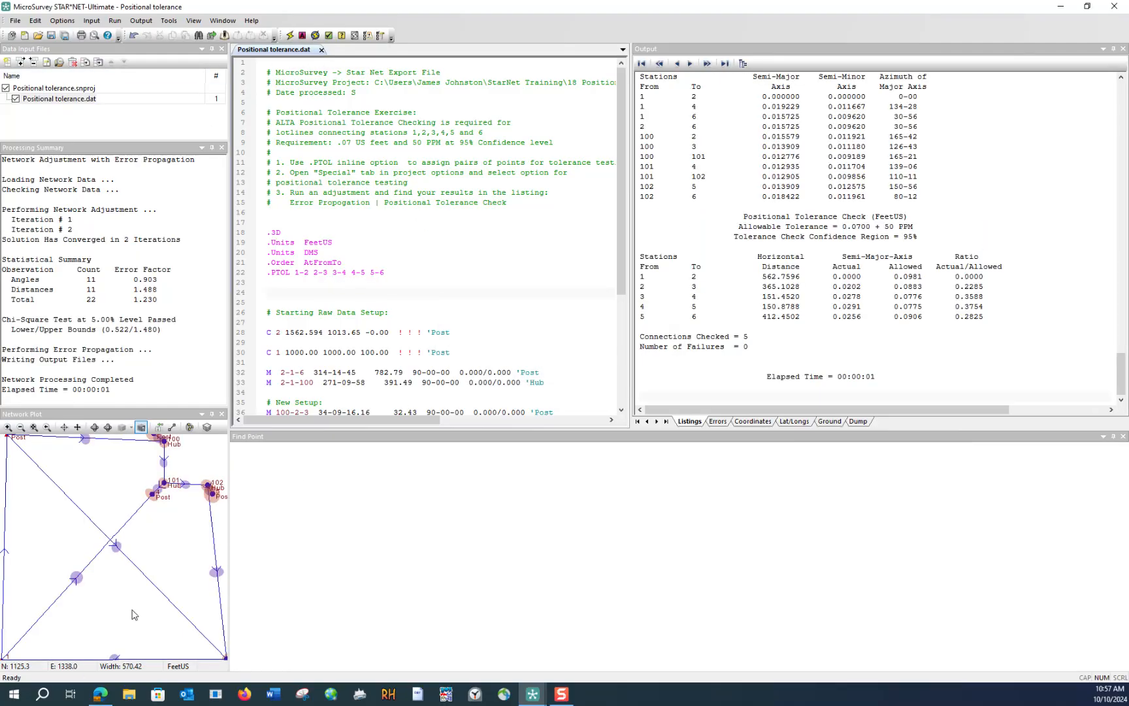
- Examine the allowed semi-major axis and the actual/allowed ratio for each of the specified connections in the tolerance check
left_click(899, 276)
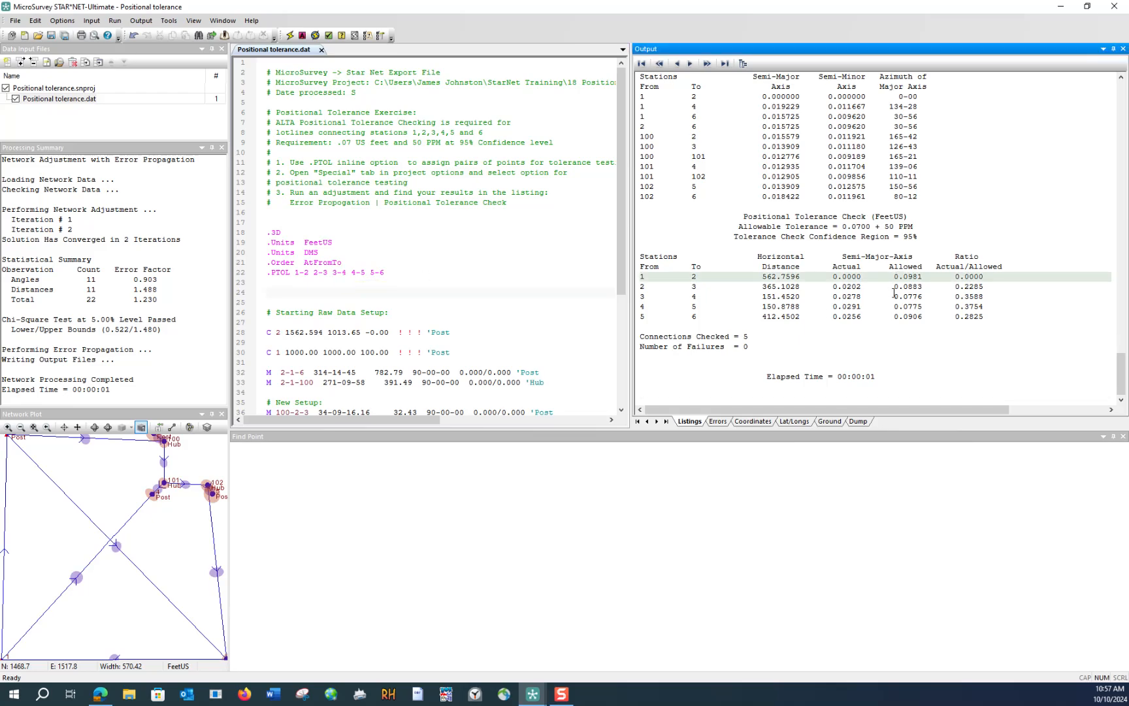
left_click(896, 286)
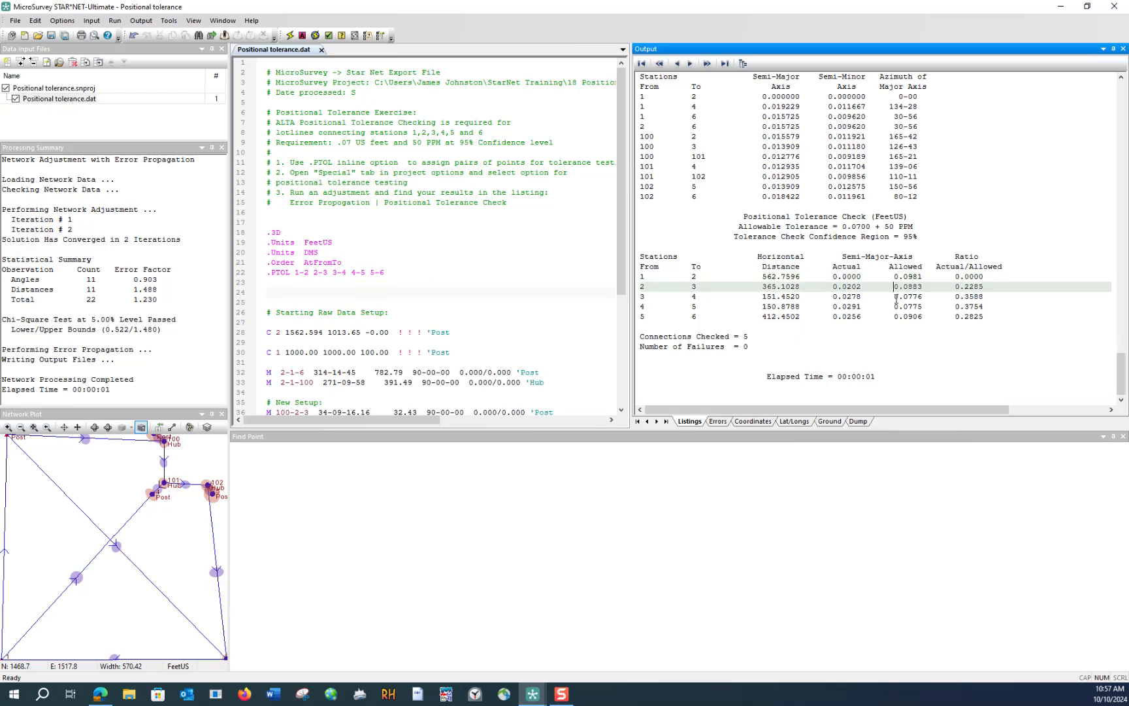
left_click(896, 297)
left_click(897, 306)
left_click(901, 318)
left_click(973, 275)
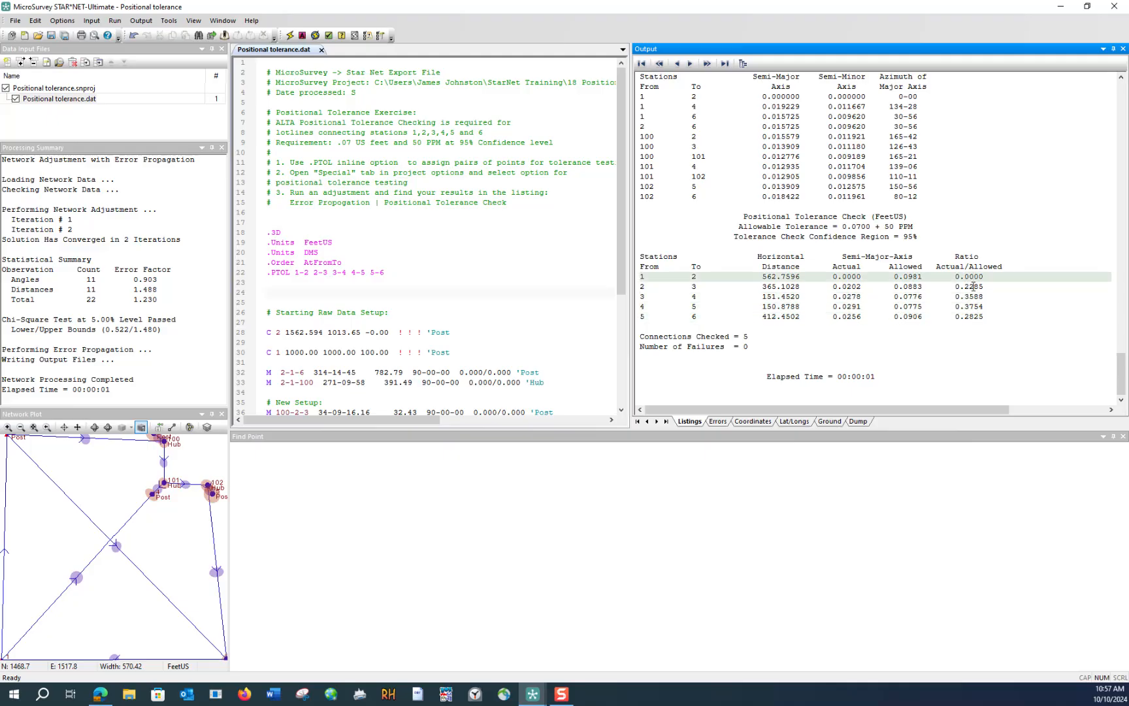
left_click(974, 286)
left_click(974, 296)
left_click(974, 306)
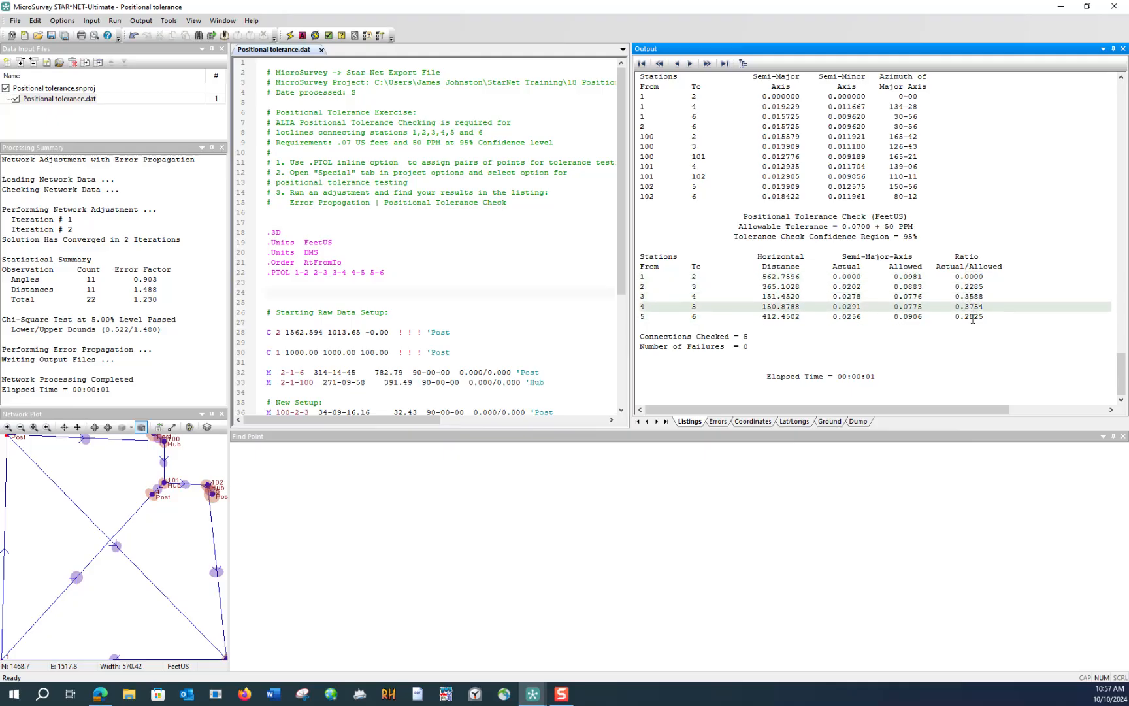
left_click(973, 319)
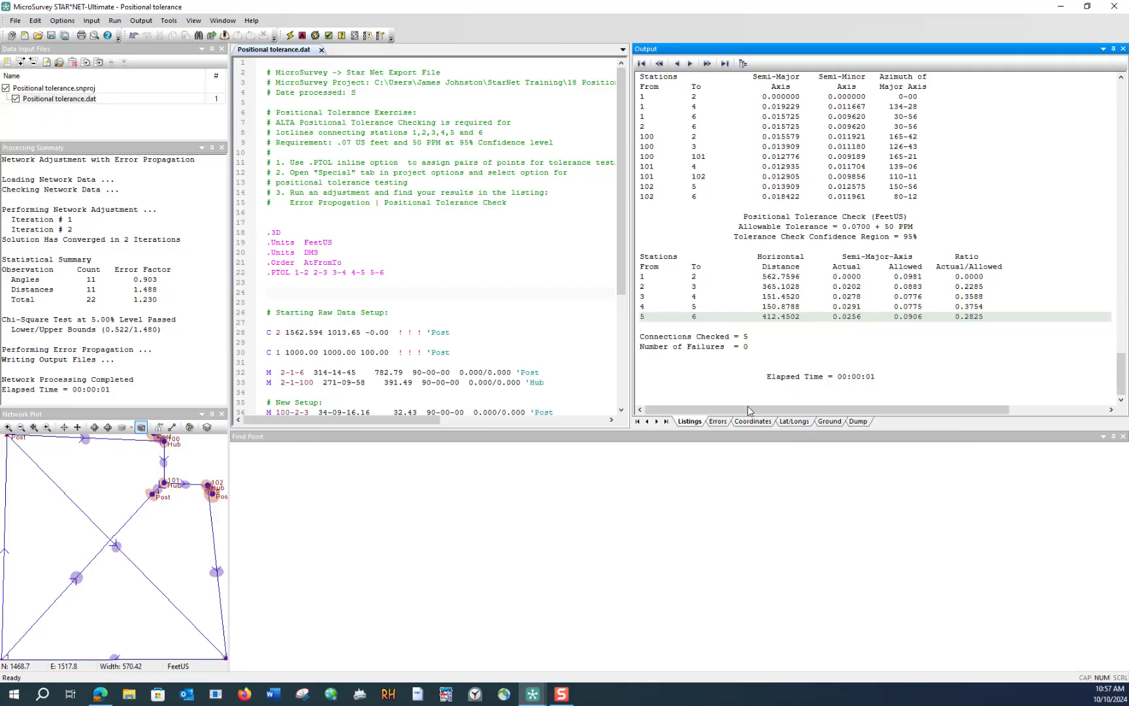